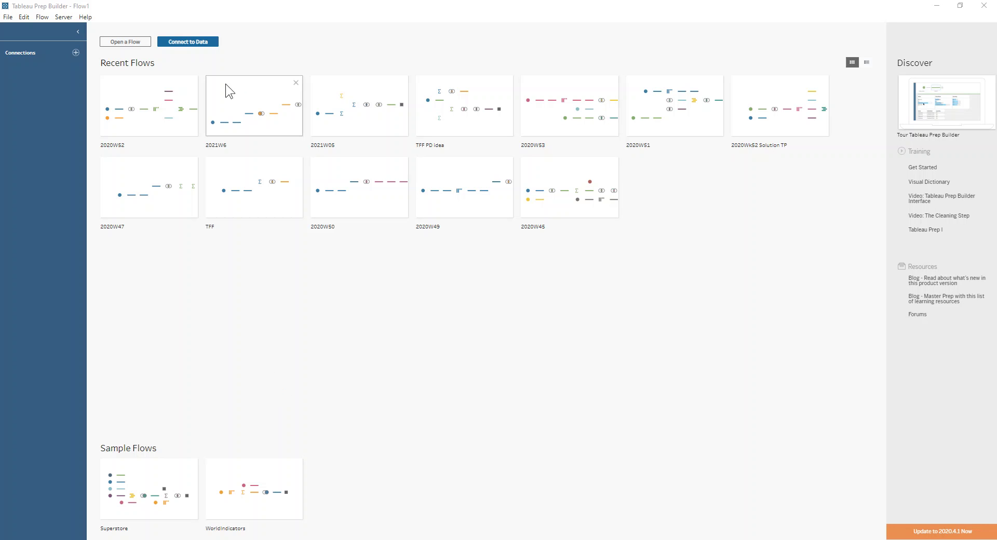
Open the Connect pane to list the data sources available for a new connection
click(213, 41)
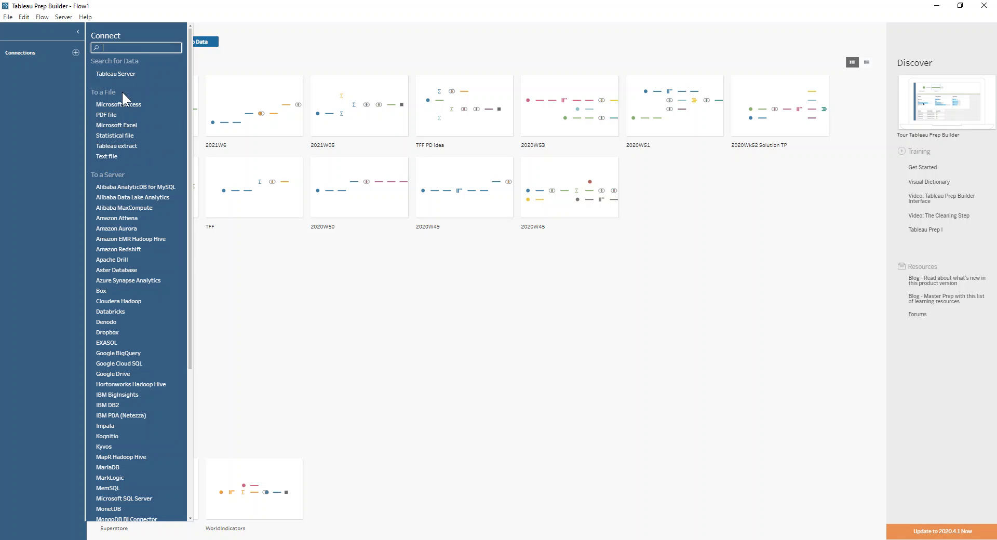
Connect to the text file PD 2021 Wk 1 Input.csv and zoom in on the flow canvas
click(111, 158)
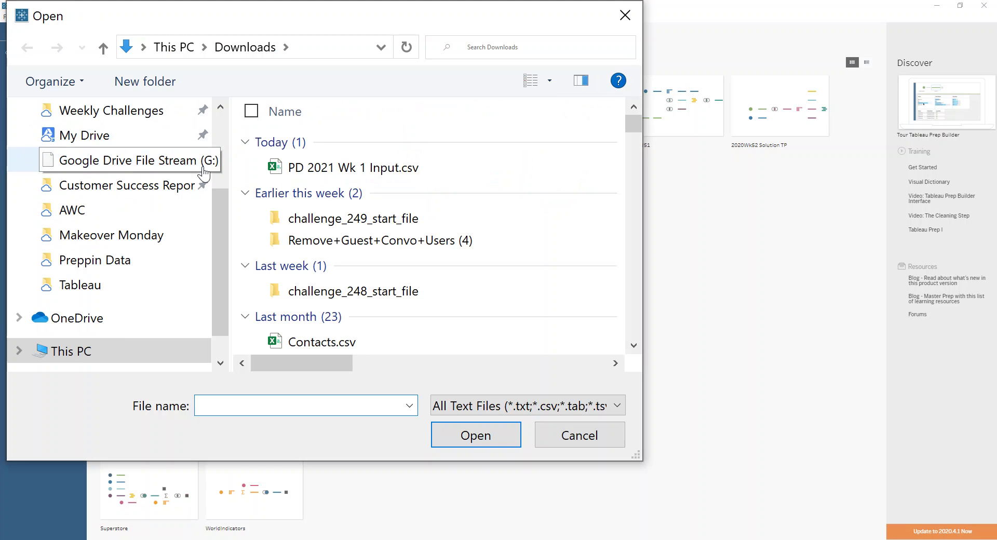
double_click(380, 169)
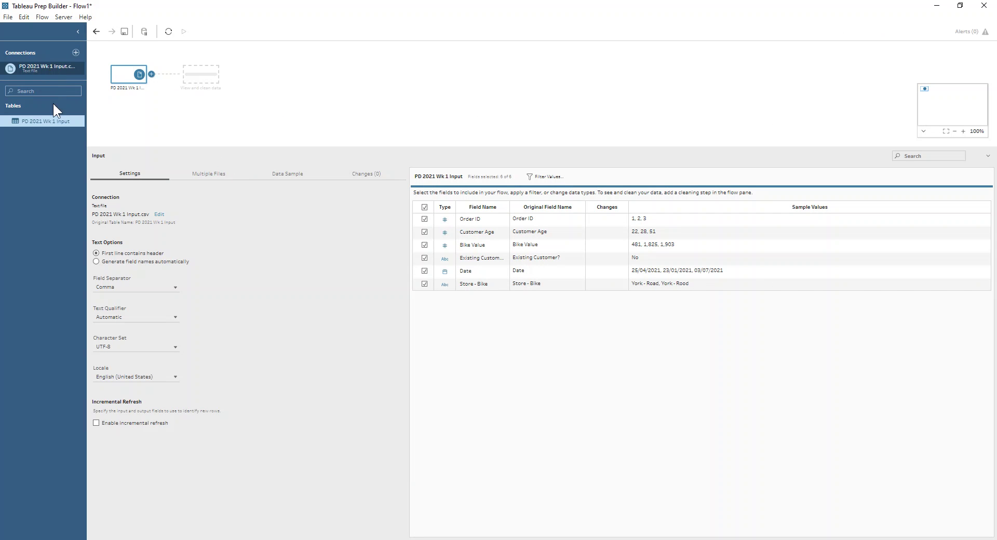
click(965, 133)
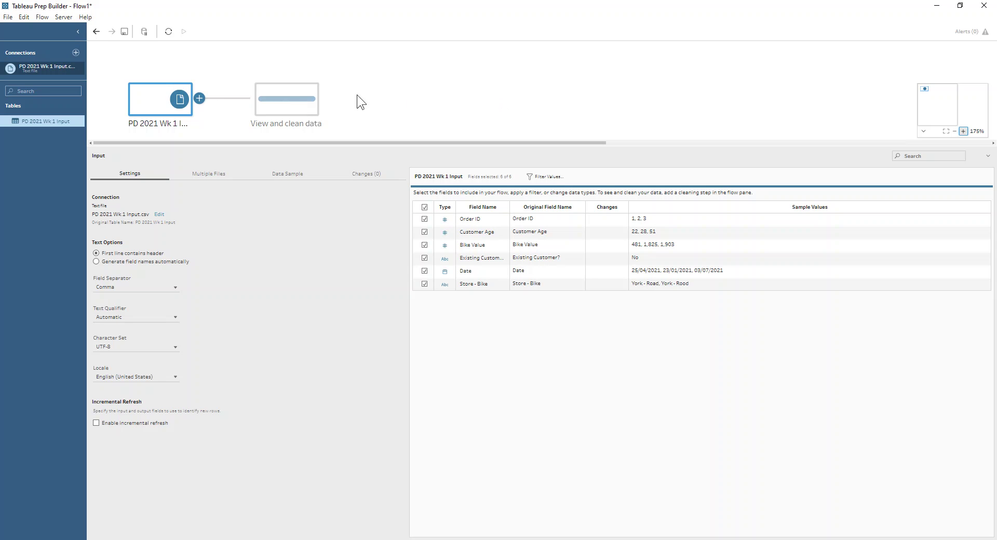
Add a Clean 1 step after the PD 2021 Wk 1 Input.csv input step
click(204, 98)
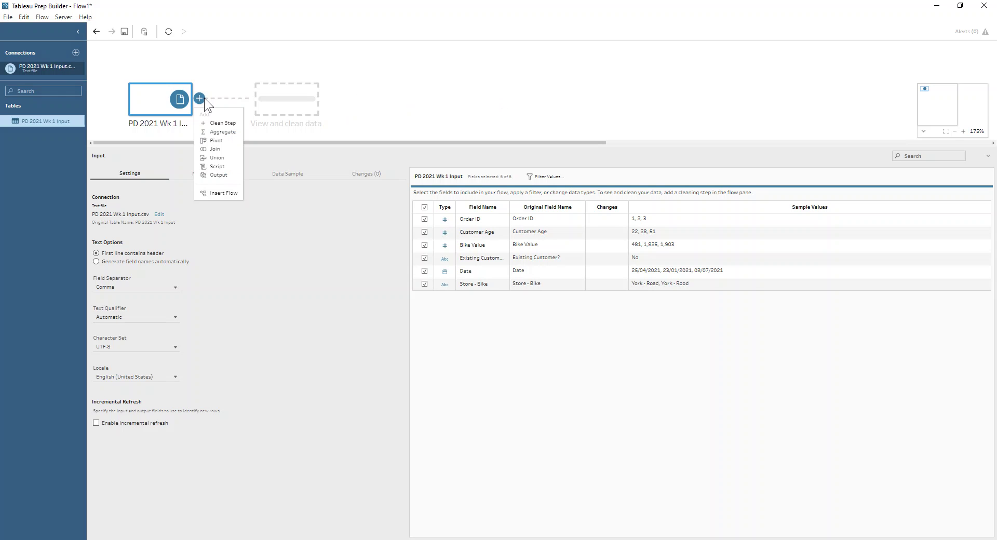
click(211, 122)
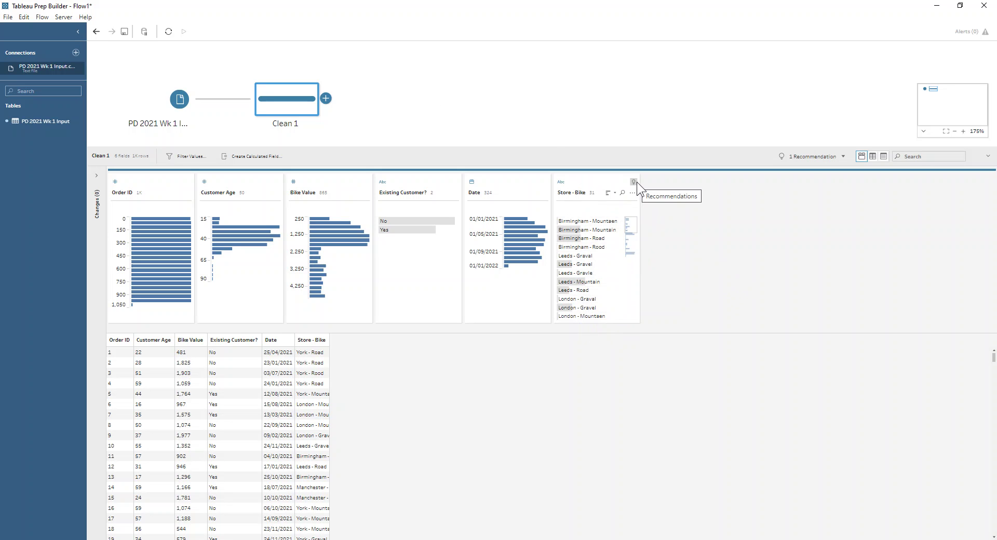
Apply the recommended Split Values on Store - Bike to create three split fields
click(809, 161)
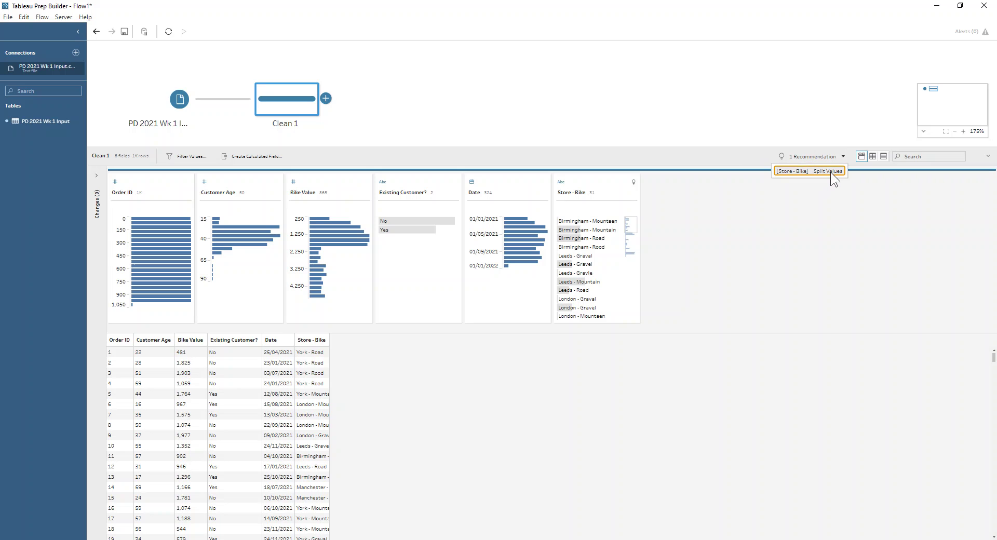
click(831, 173)
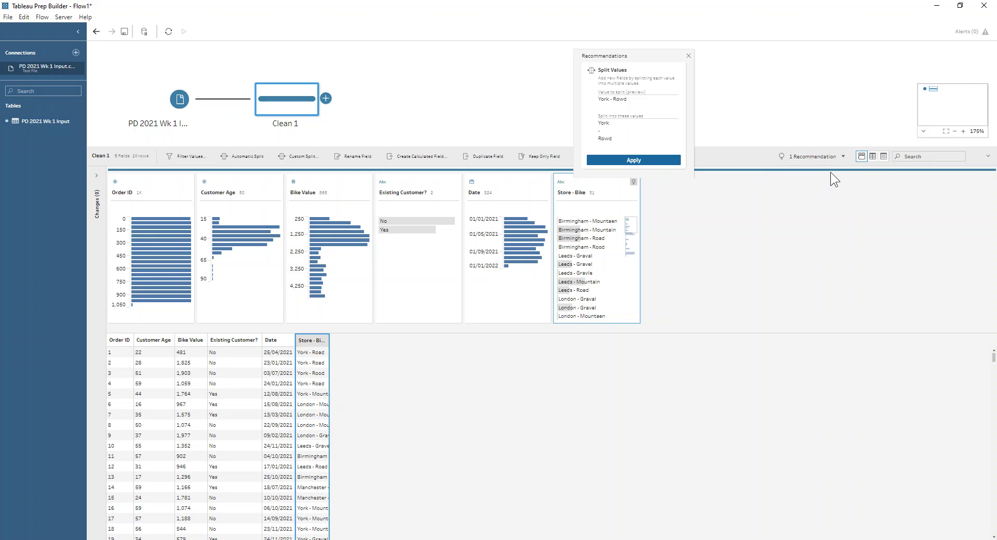
click(613, 161)
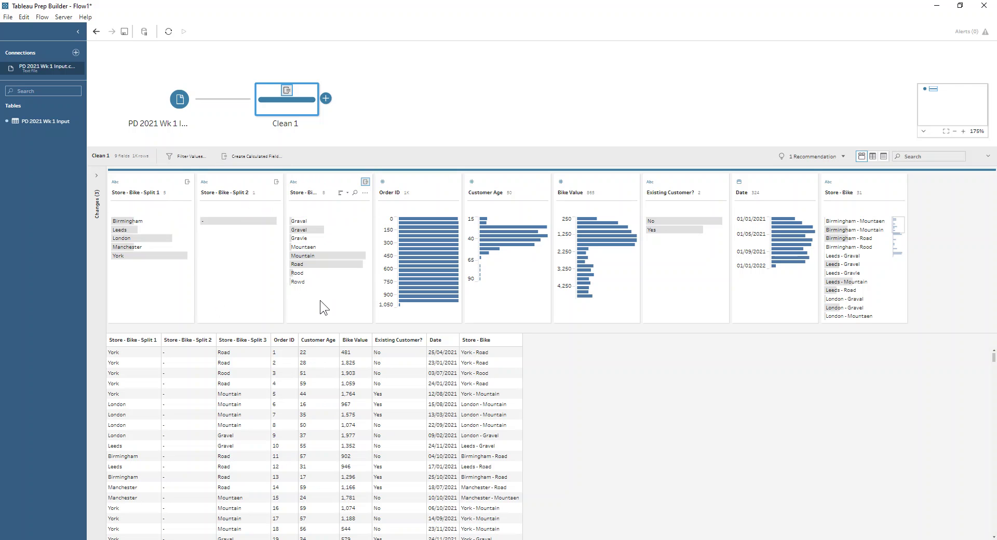
Rename the first split field to Store and remove the dash-only Split 2 field
double_click(136, 192)
text(Store)
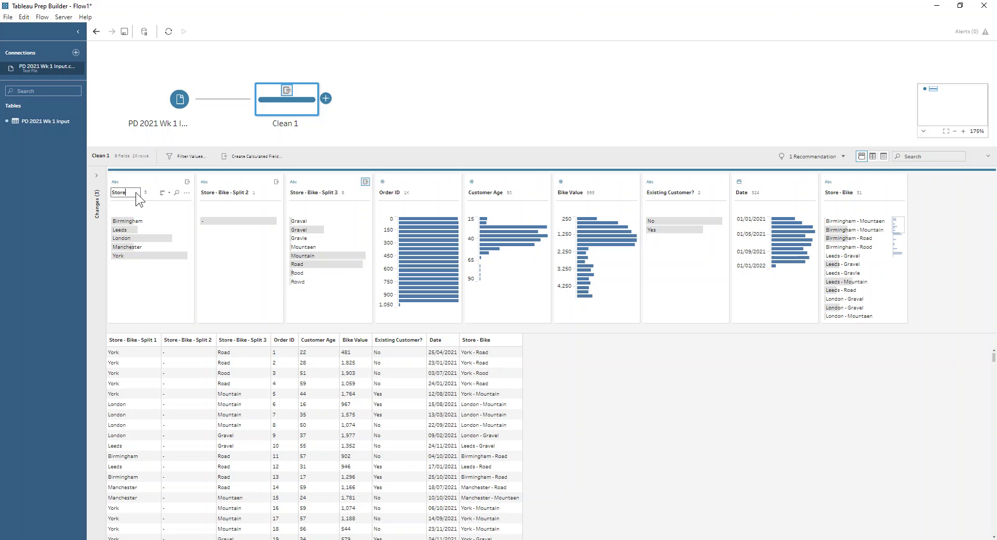
key(Return)
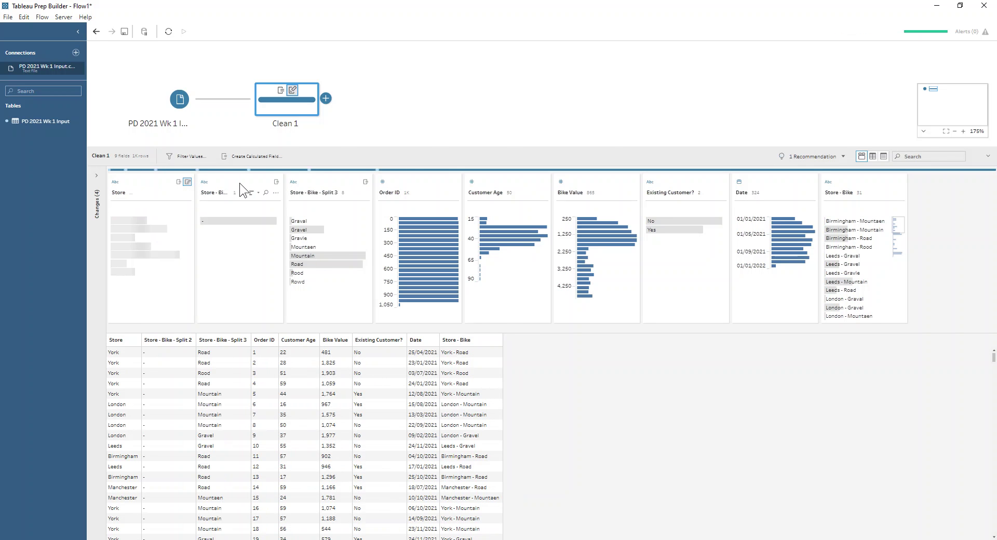
click(239, 183)
click(597, 157)
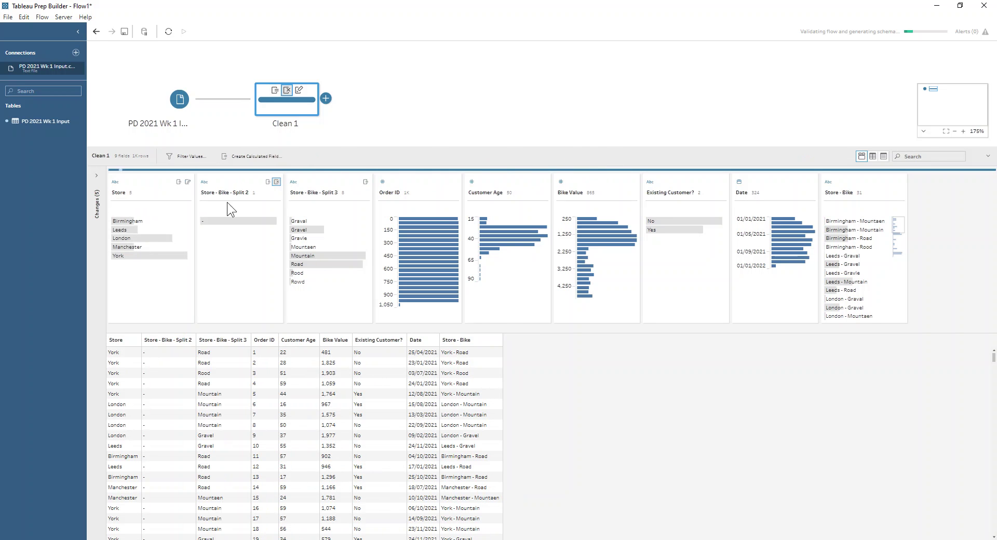
Rename the third split field to Bike and remove the original Store - Bike field
double_click(205, 194)
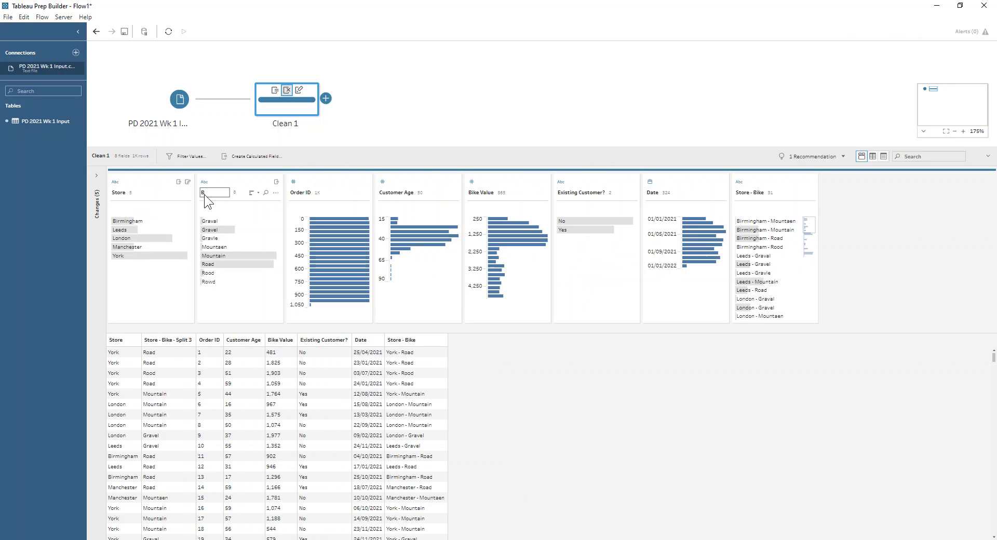
text(Bike)
key(Return)
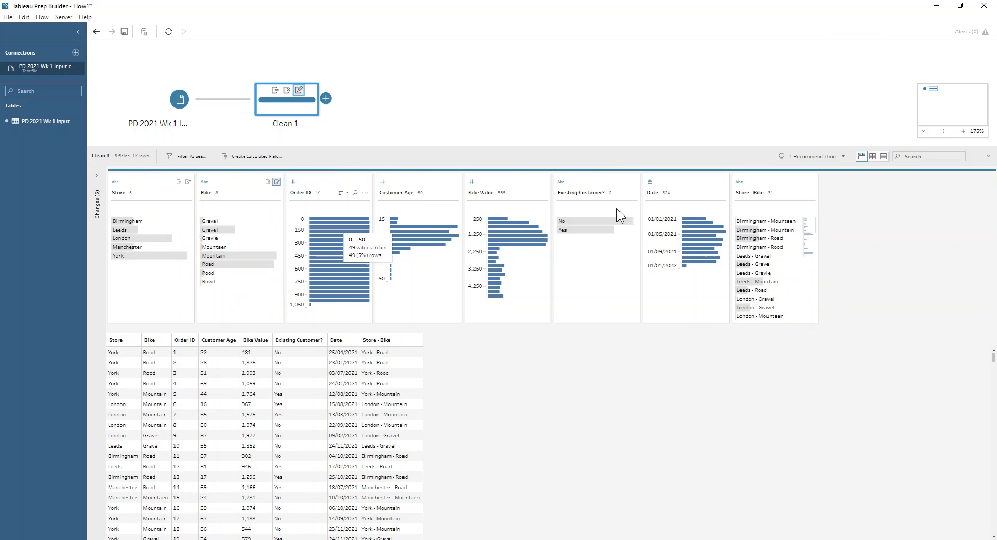
click(803, 179)
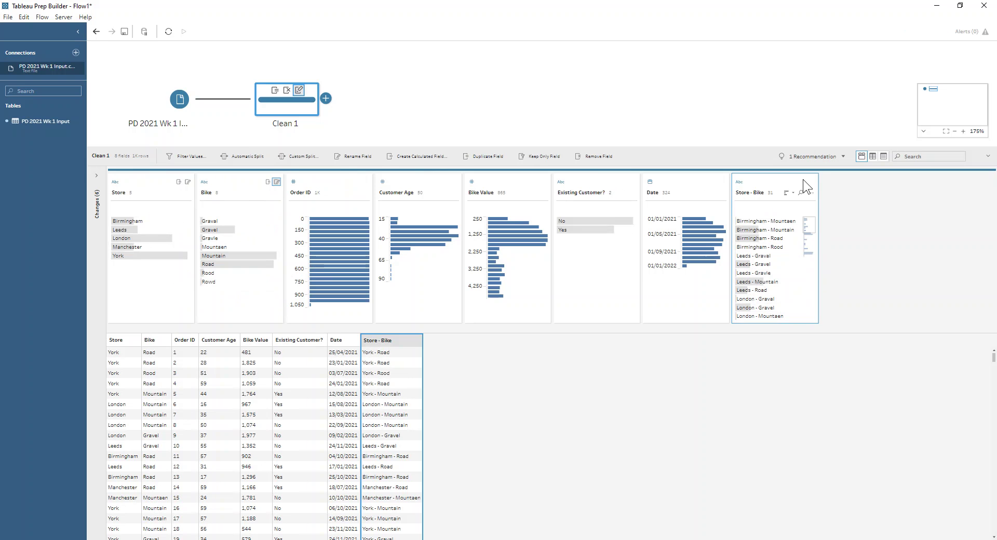
click(603, 155)
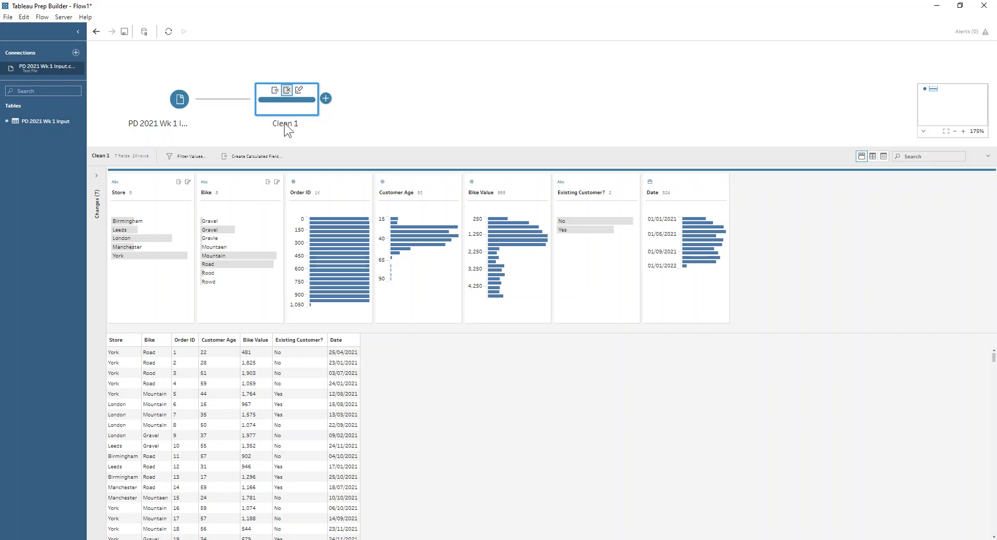
click(326, 98)
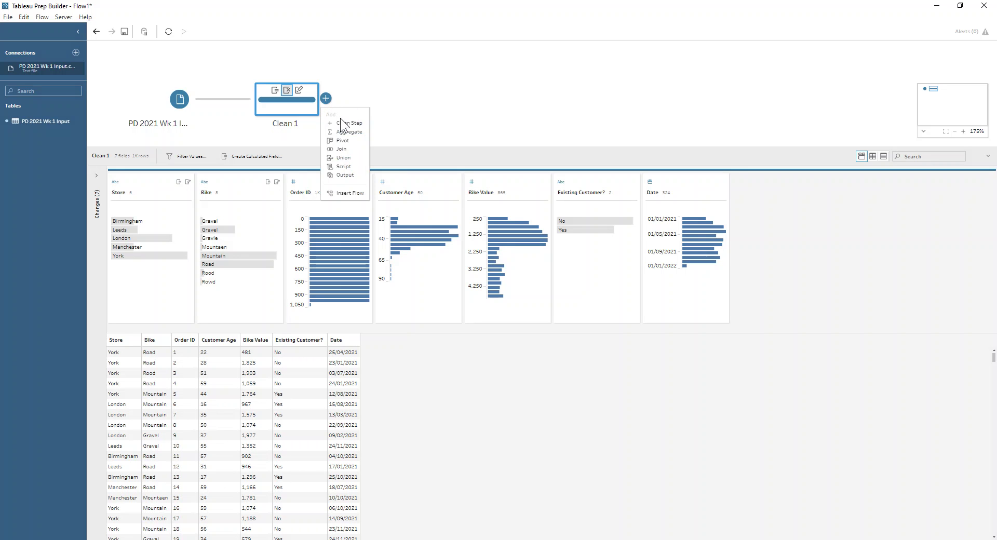
Add a Clean 2 step after Clean 1, which shows 9 variant Bike spellings
click(340, 118)
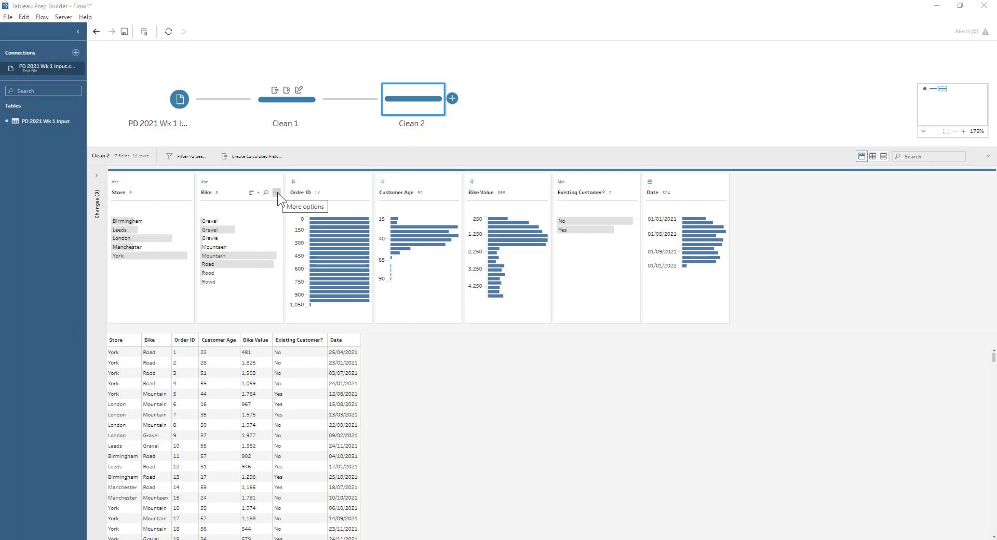
Group the Bike values by spelling into Gravel, Mountain and Road, checking each group
click(276, 193)
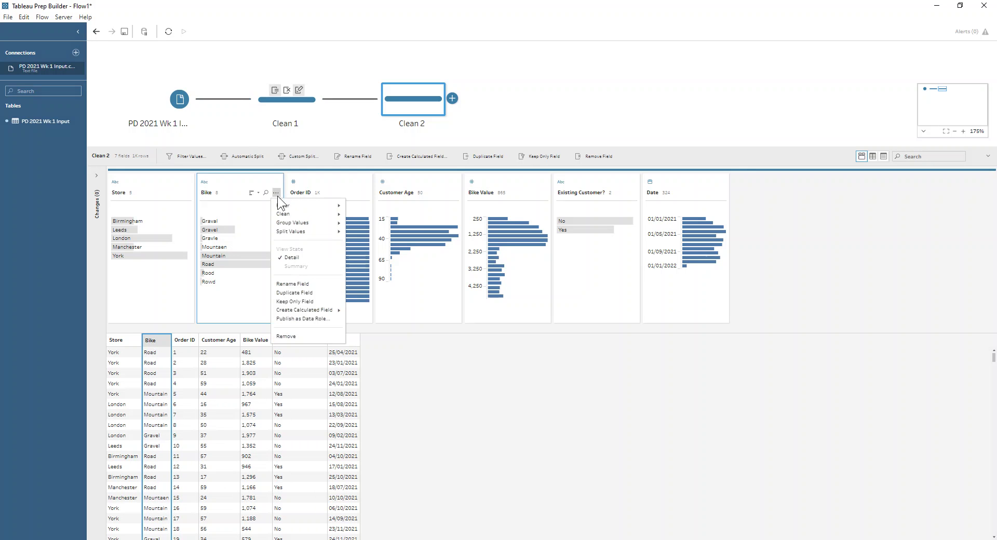
mouse_move(285, 220)
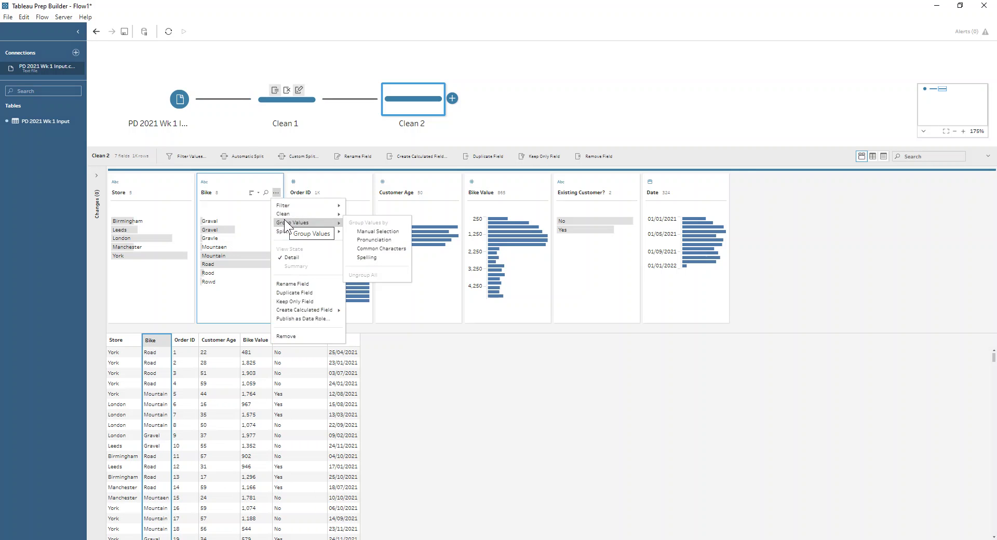
click(366, 257)
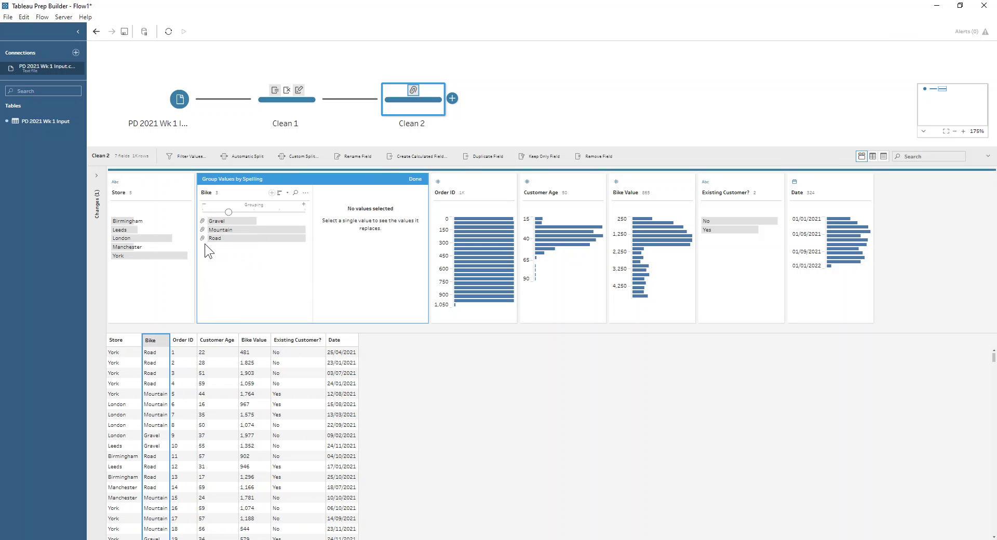
mouse_move(232, 221)
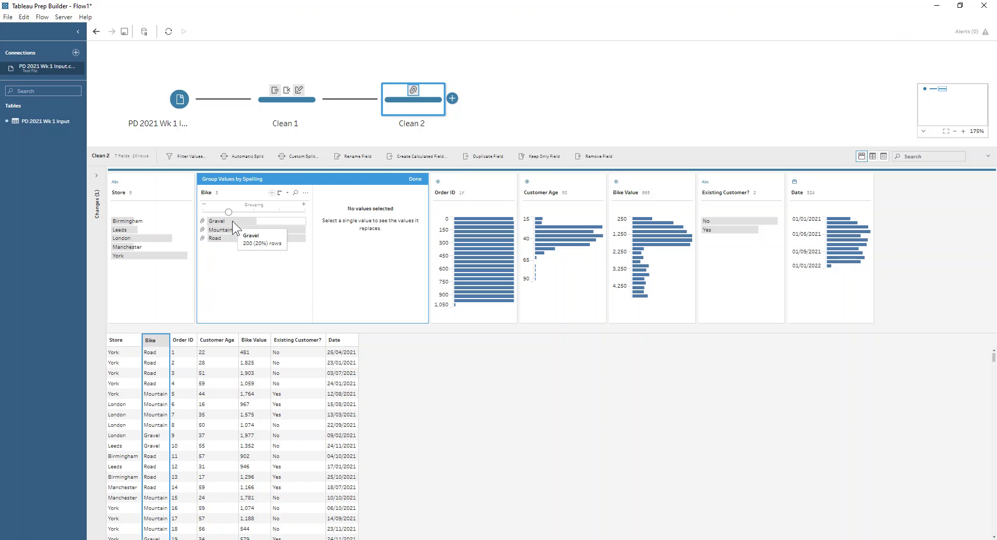
click(232, 220)
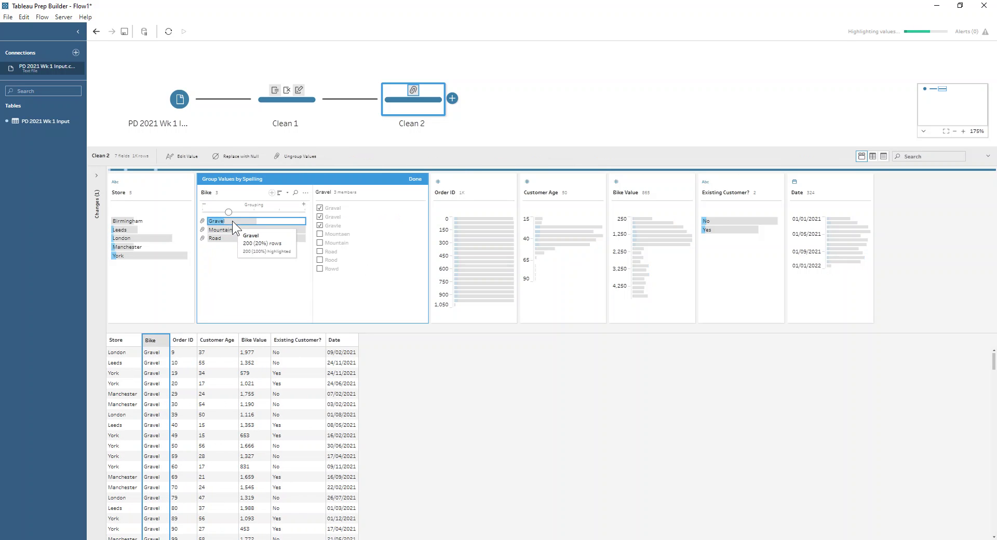
mouse_move(345, 222)
mouse_move(216, 232)
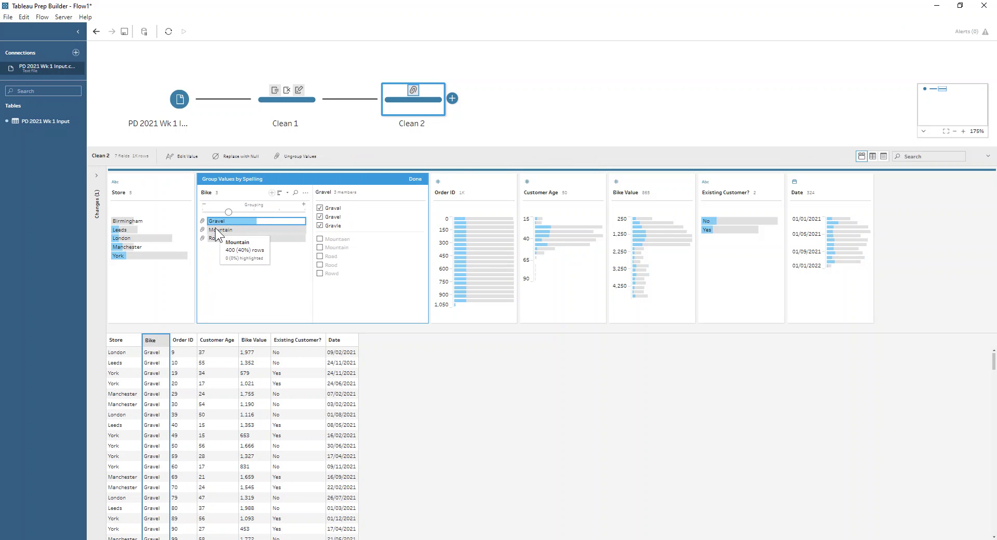
click(229, 232)
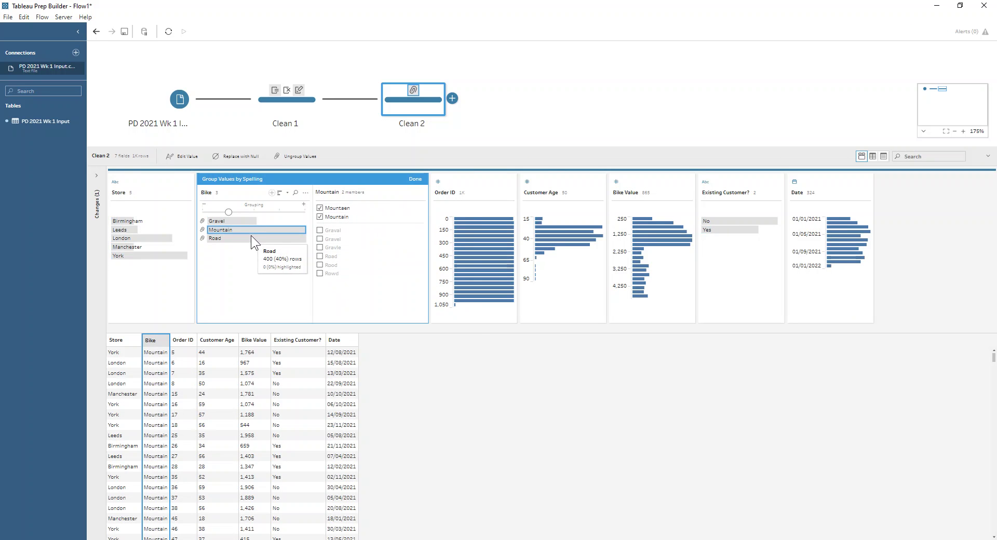
click(253, 237)
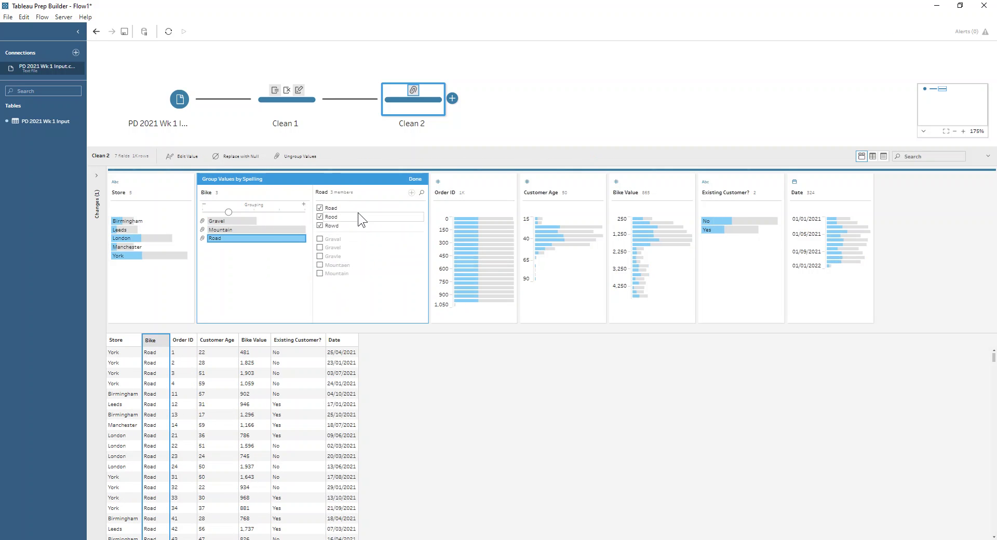
click(415, 179)
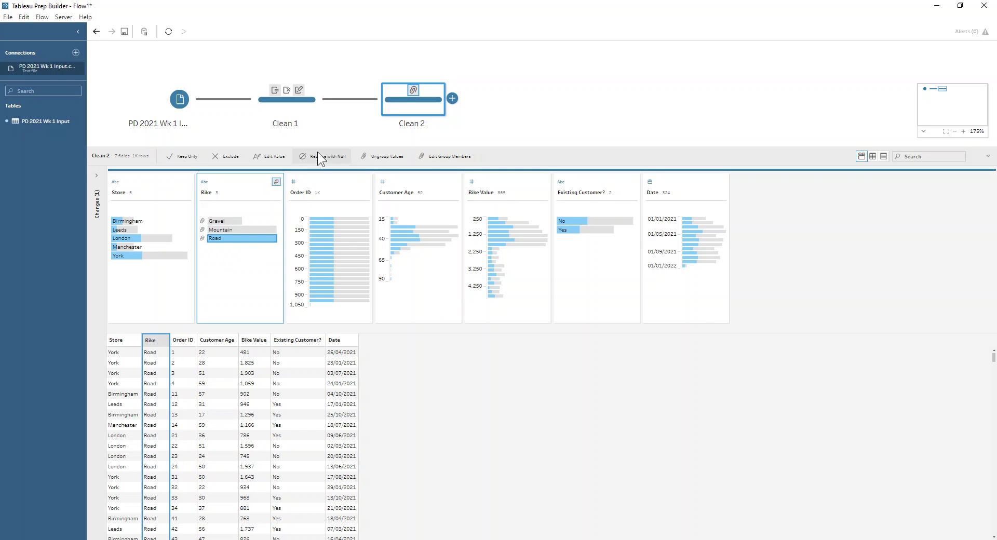
click(447, 101)
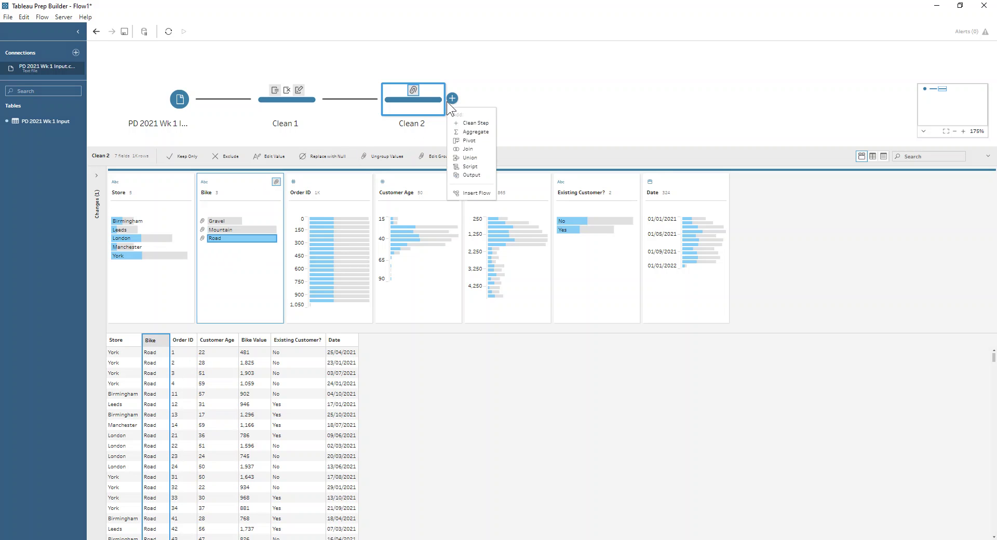
Add a Clean 3 step and duplicate the Date field as Date-1
click(456, 122)
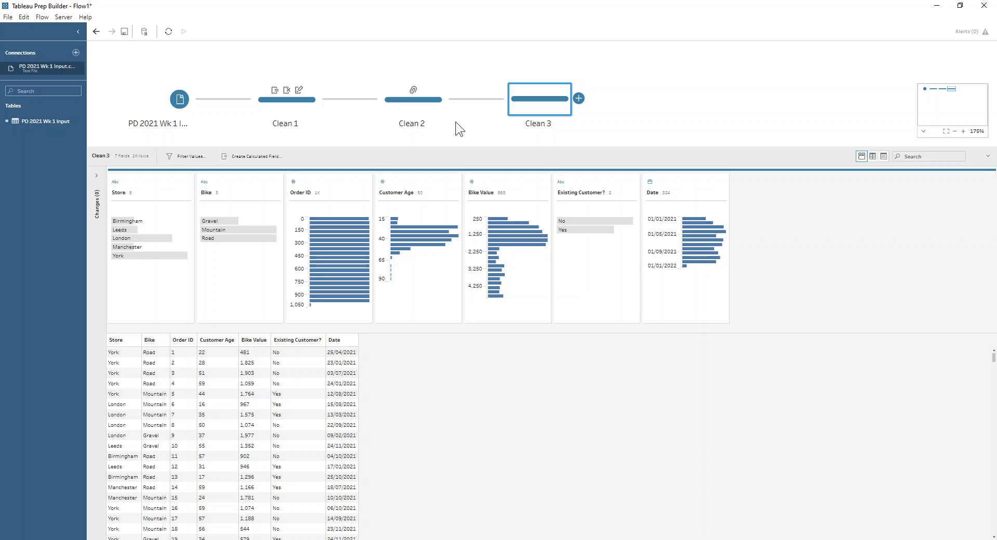
click(680, 184)
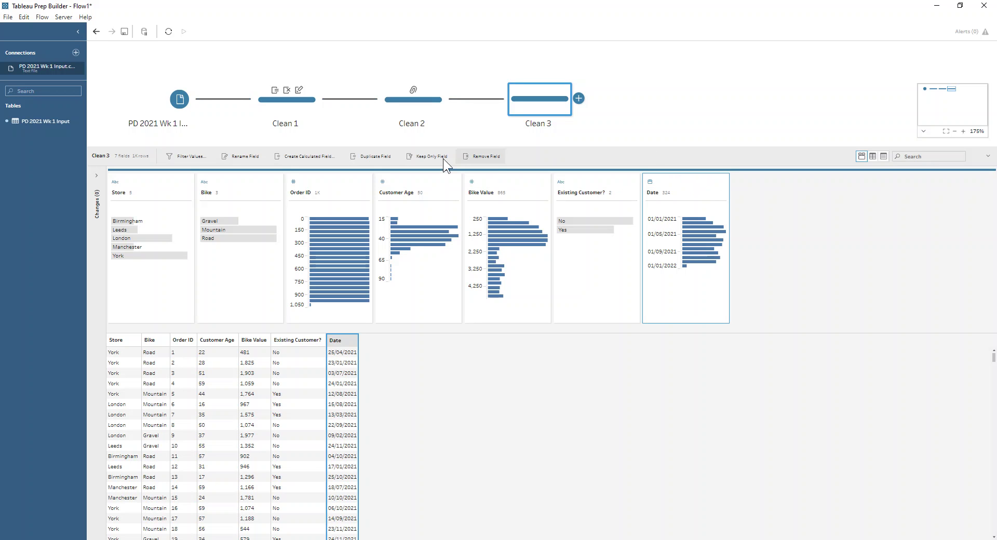
click(382, 156)
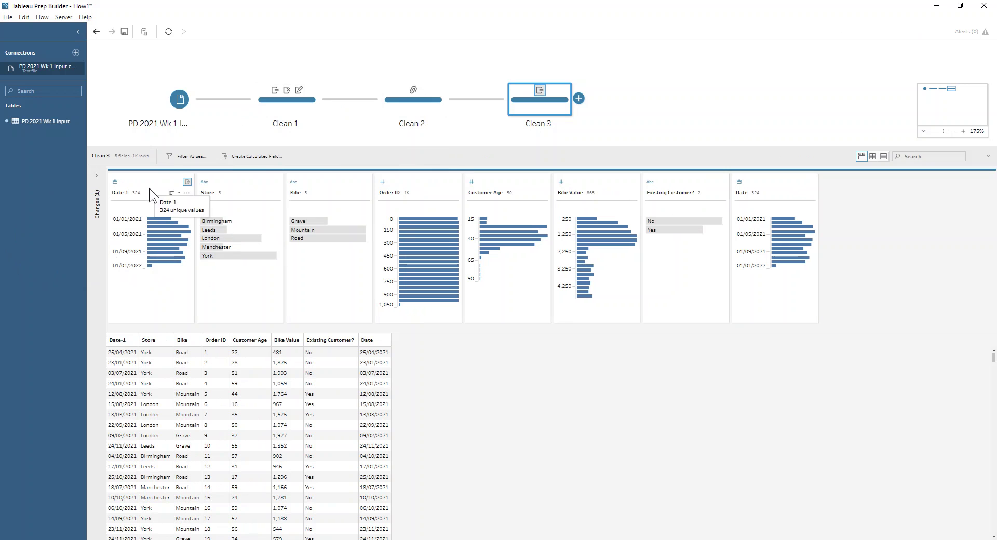
Rename Date-1 to Quarter and convert it to quarter numbers 1–4
double_click(122, 193)
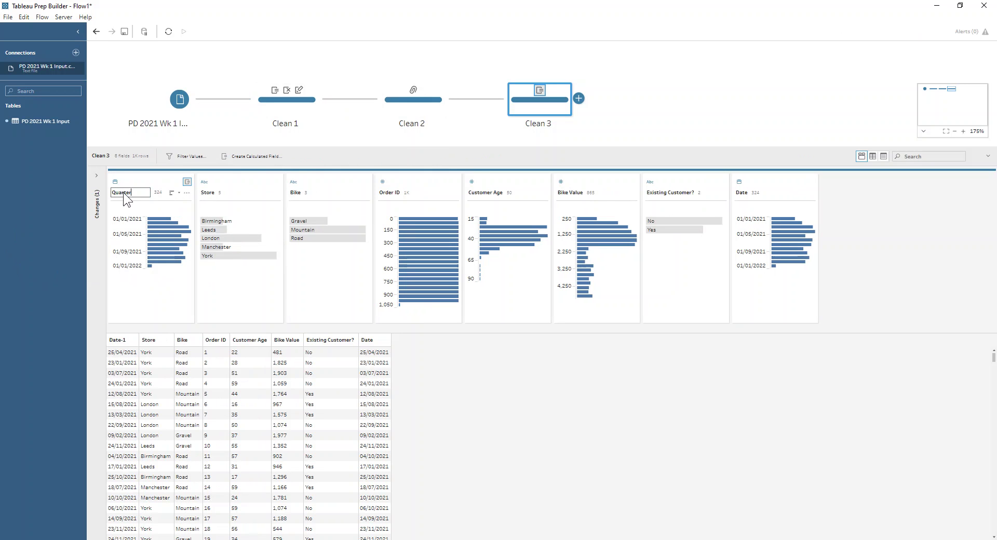
key(Return)
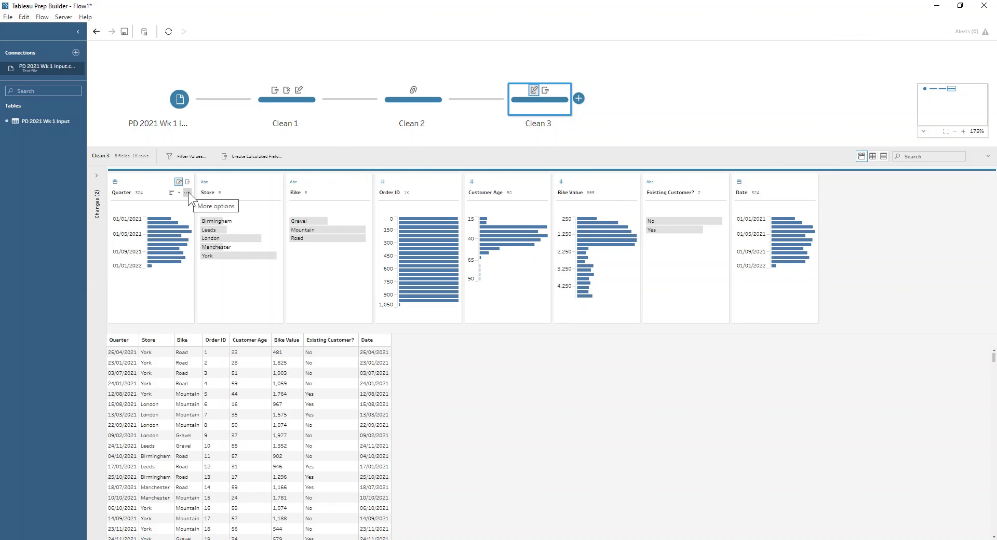
click(188, 192)
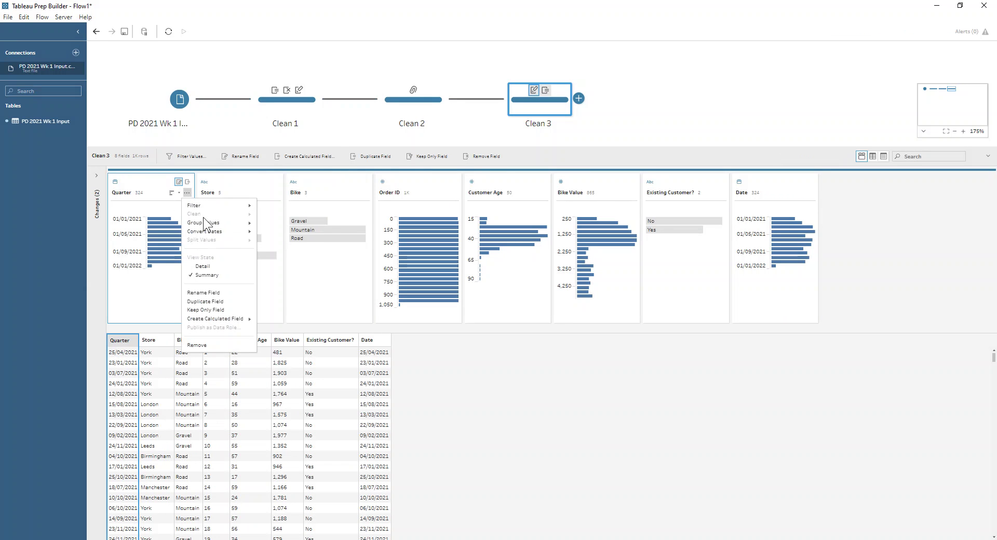
mouse_move(207, 229)
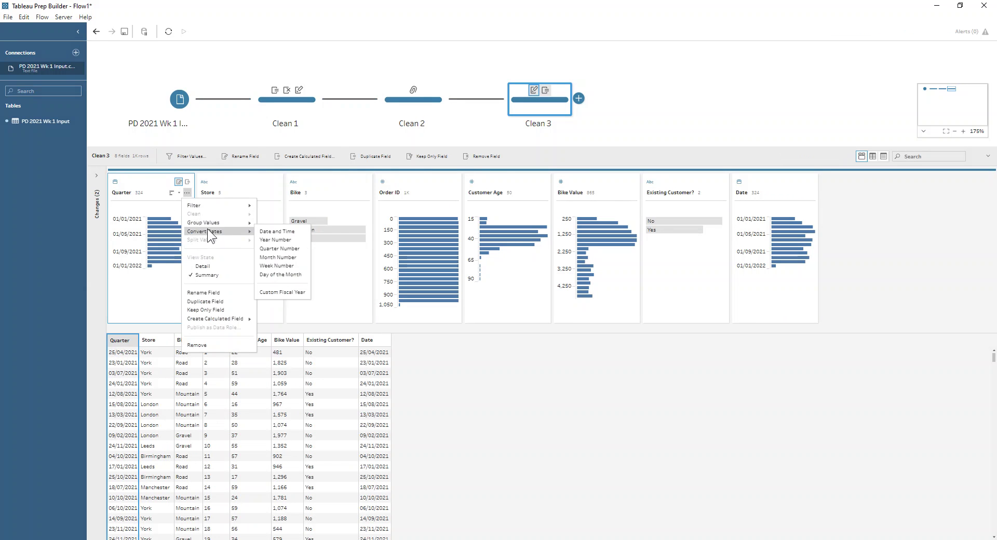
click(305, 246)
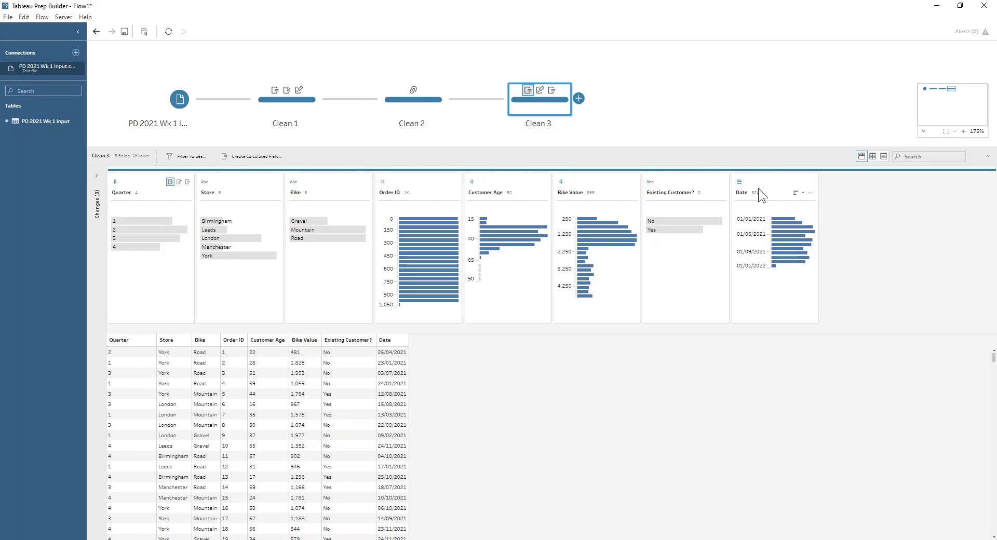
double_click(746, 193)
Rename Date to Day of Month and convert it to day numbers 1–31
key(Return)
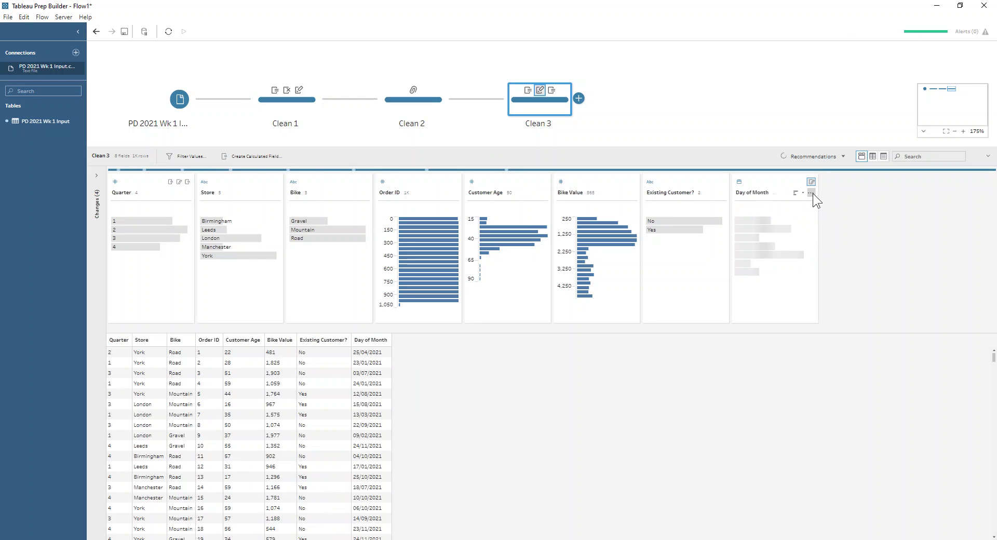
click(811, 193)
mouse_move(837, 231)
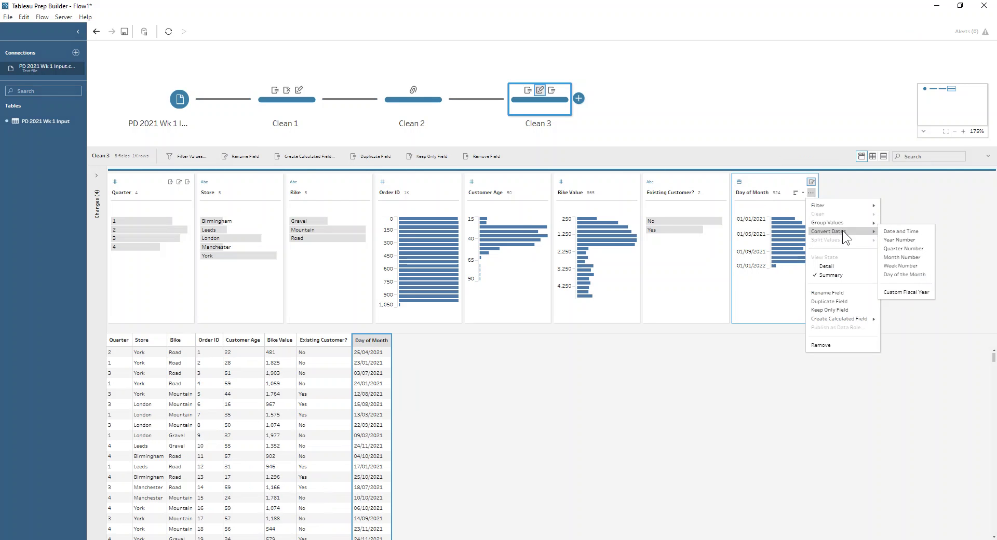
click(918, 271)
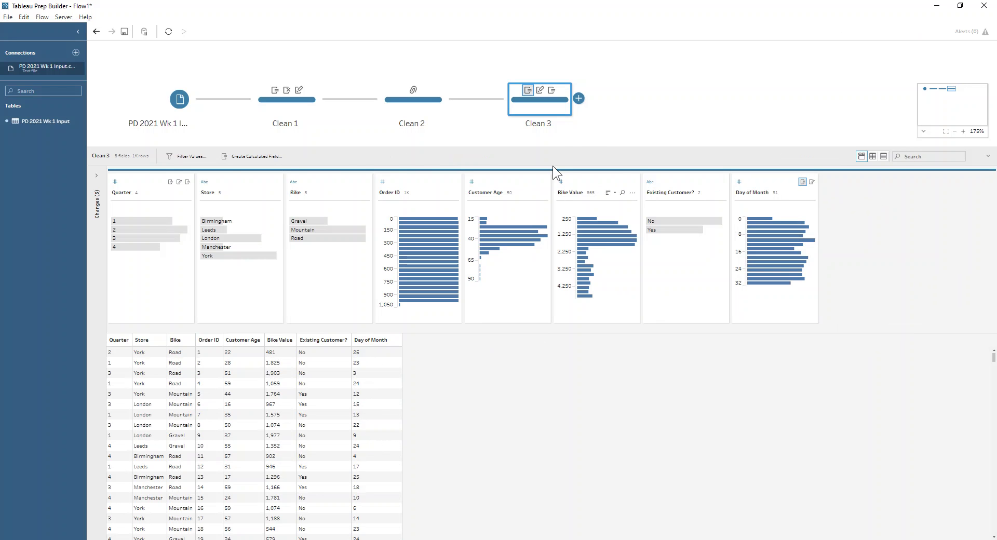
Add a Clean 4 step and filter Order ID to a minimum value of 11
click(579, 98)
click(591, 122)
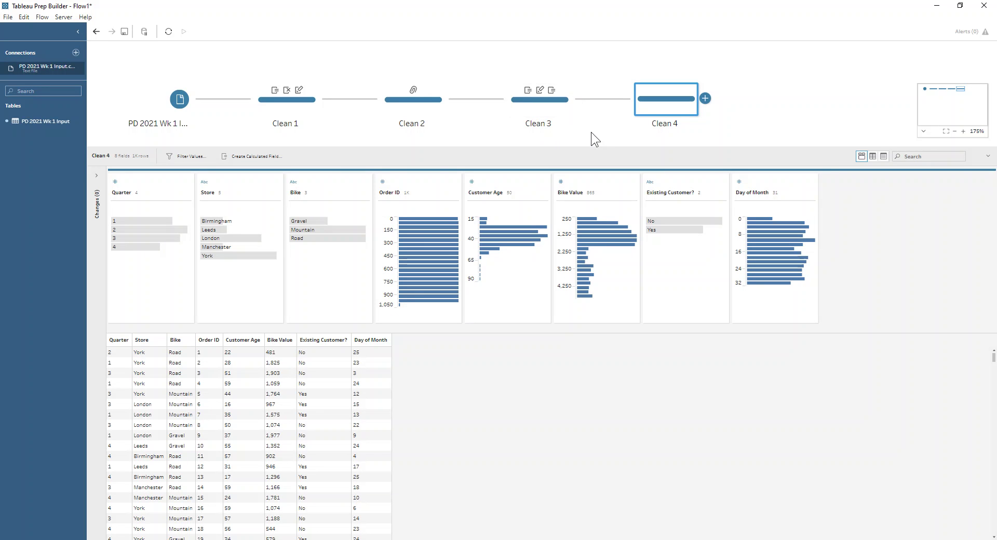
click(428, 184)
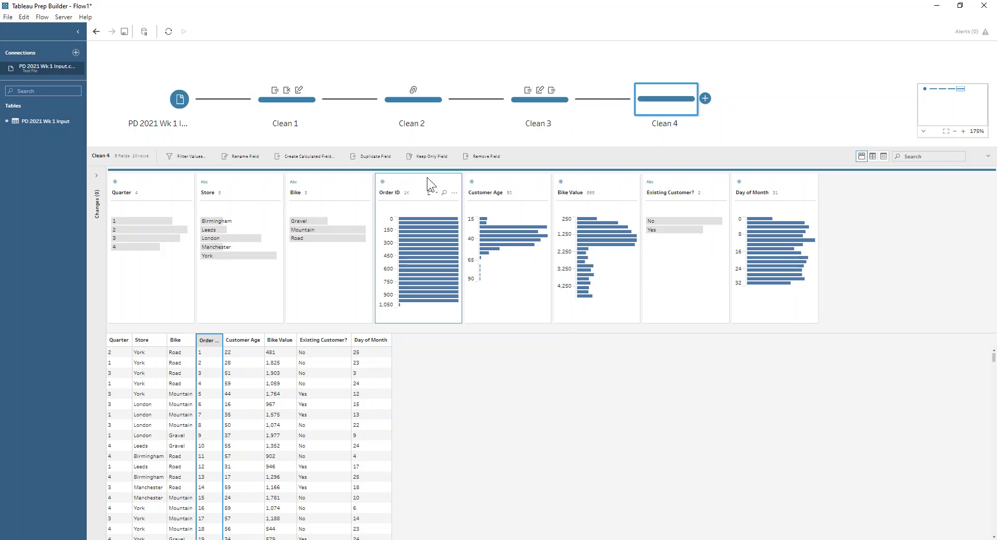
click(454, 193)
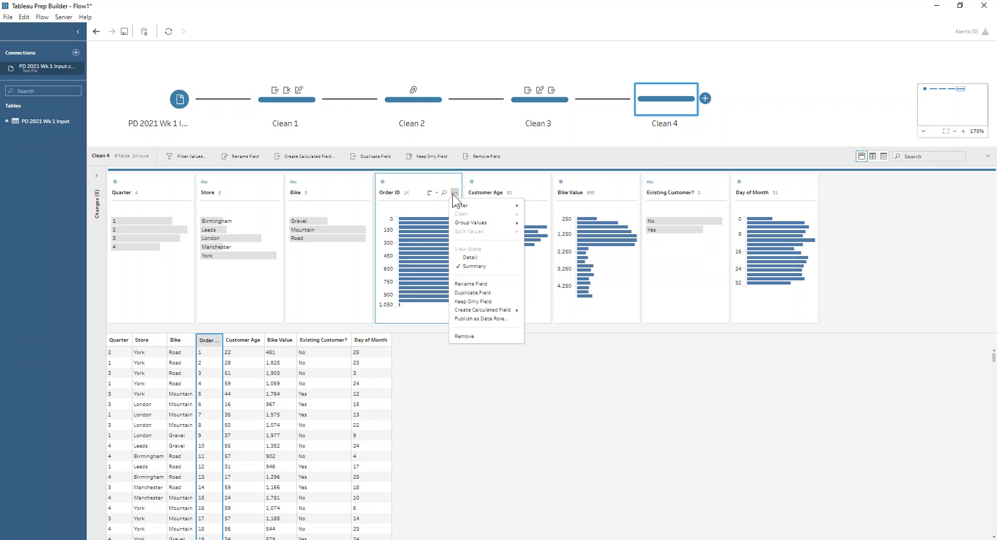
mouse_move(472, 203)
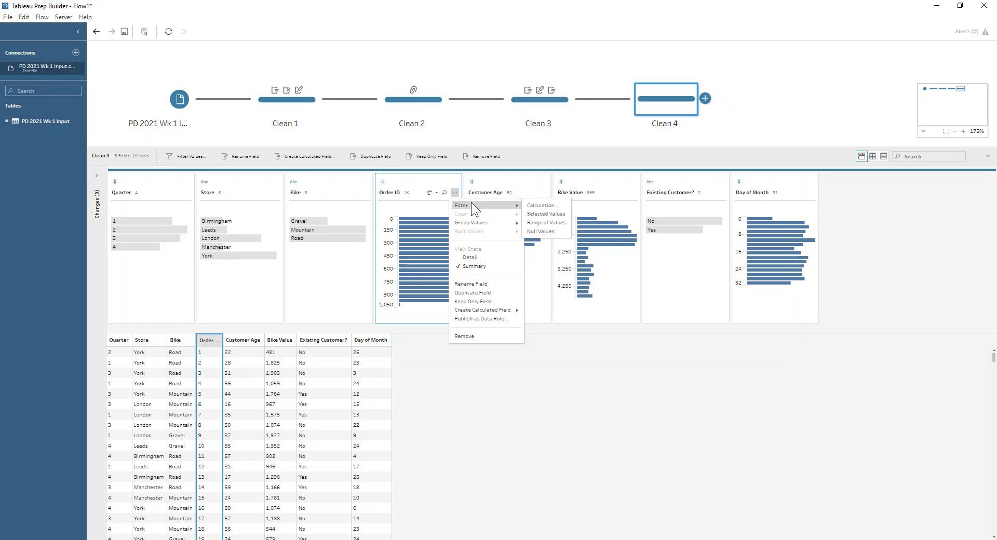
click(560, 226)
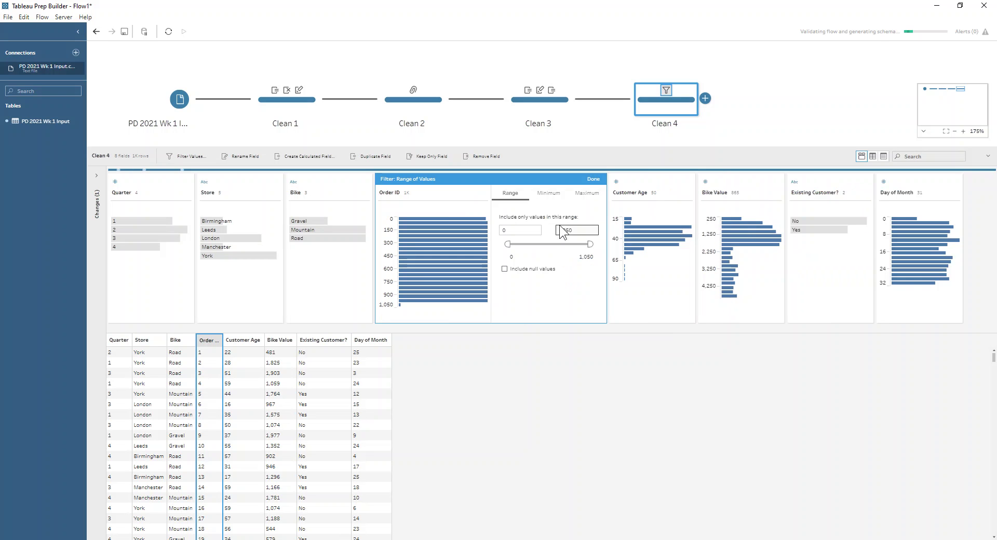
click(542, 194)
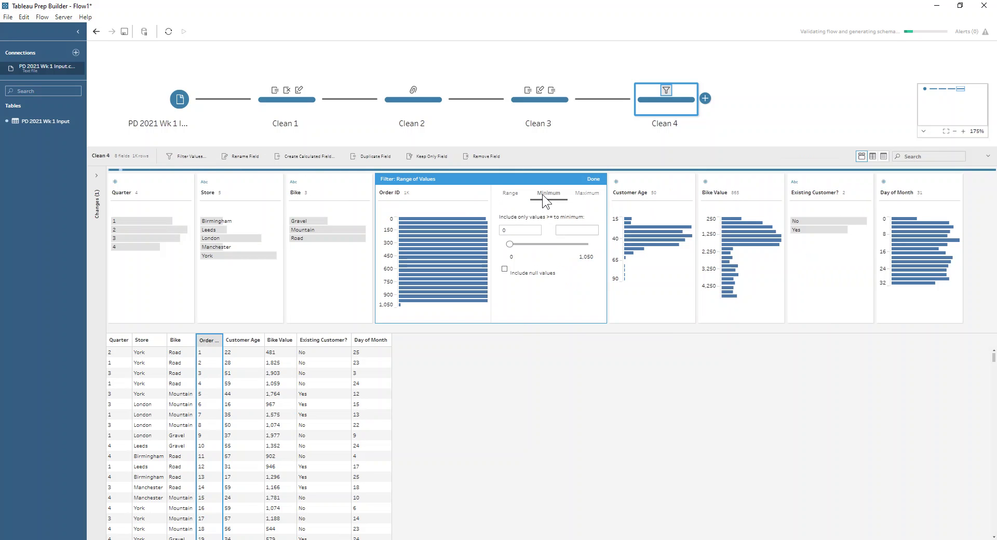
click(517, 230)
text(11)
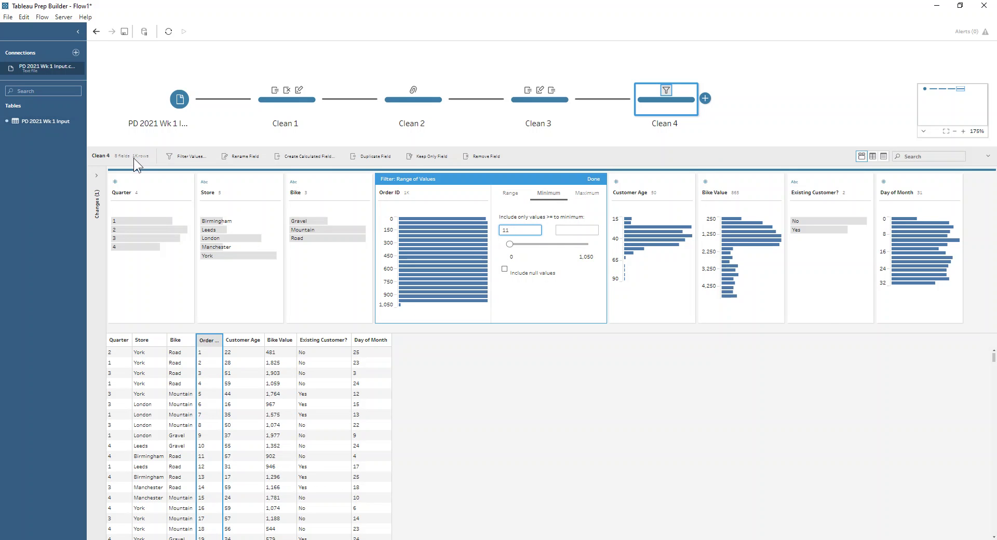
click(593, 180)
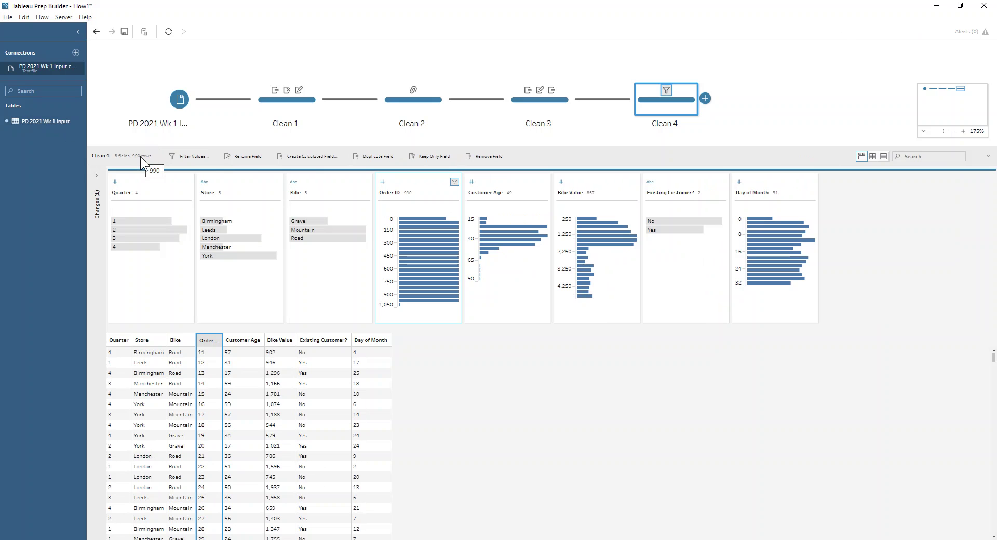
Add the calculated filter [Order ID]>10, leaving 990 rows
click(178, 157)
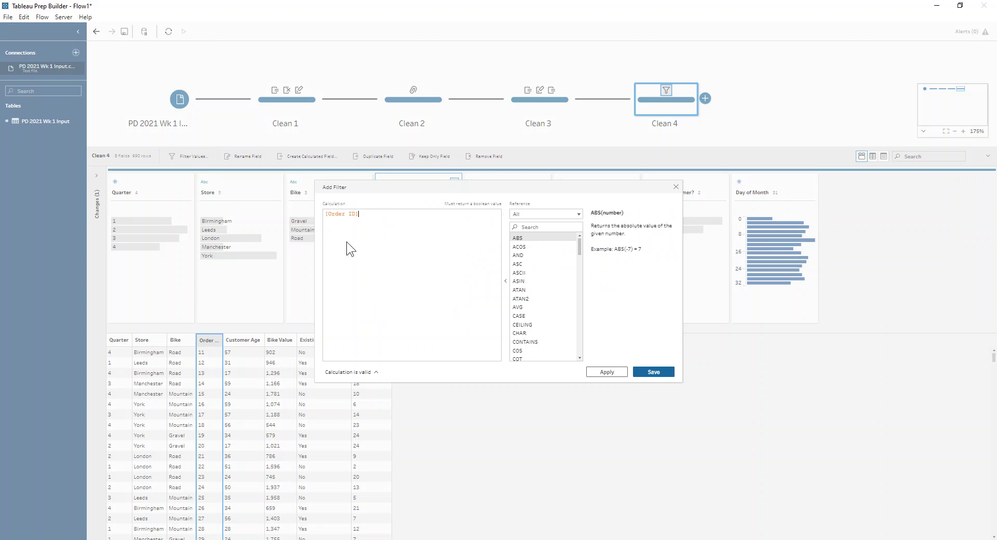
click(366, 233)
text(>10)
click(676, 188)
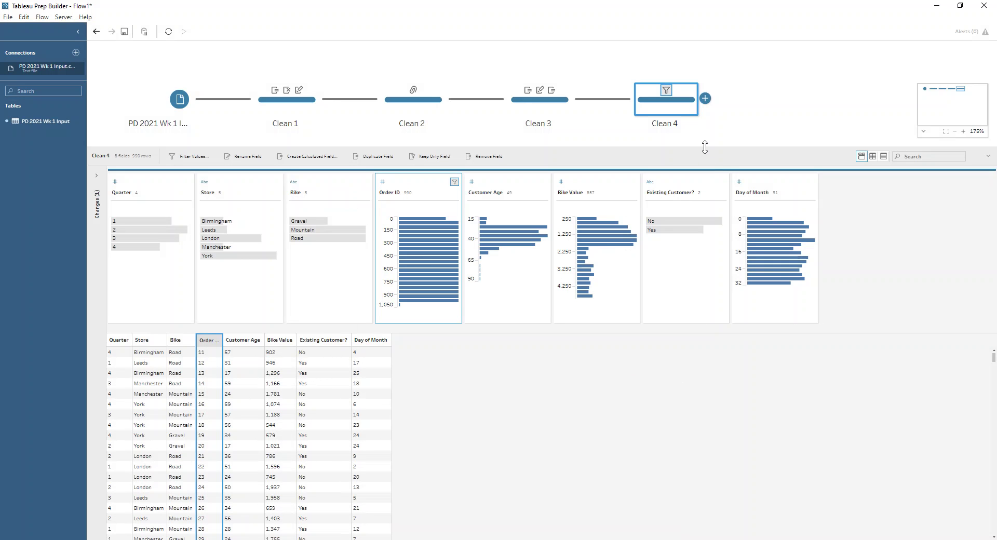
Add an Output step after Clean 4 with the output type set to comma-separated values (CSV)
click(705, 98)
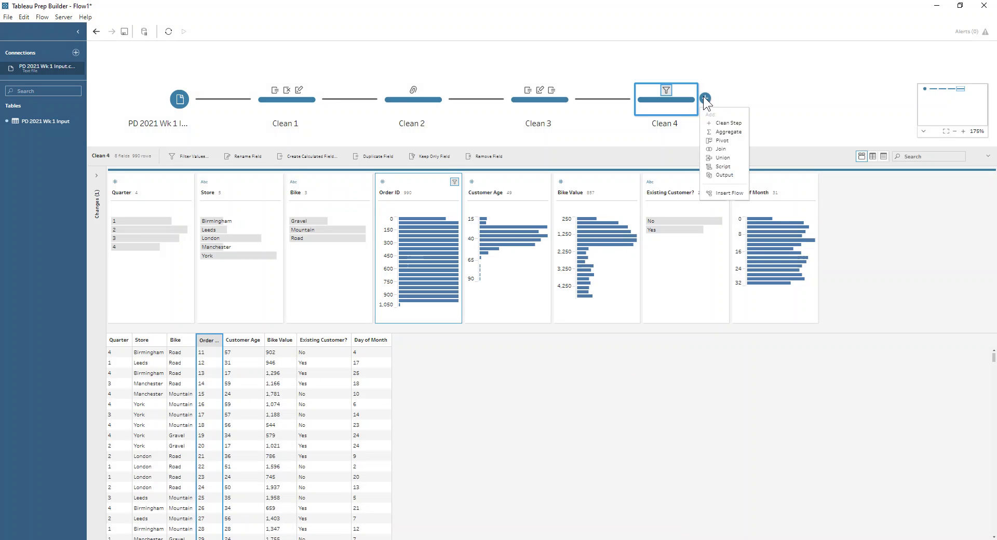
click(728, 174)
click(158, 285)
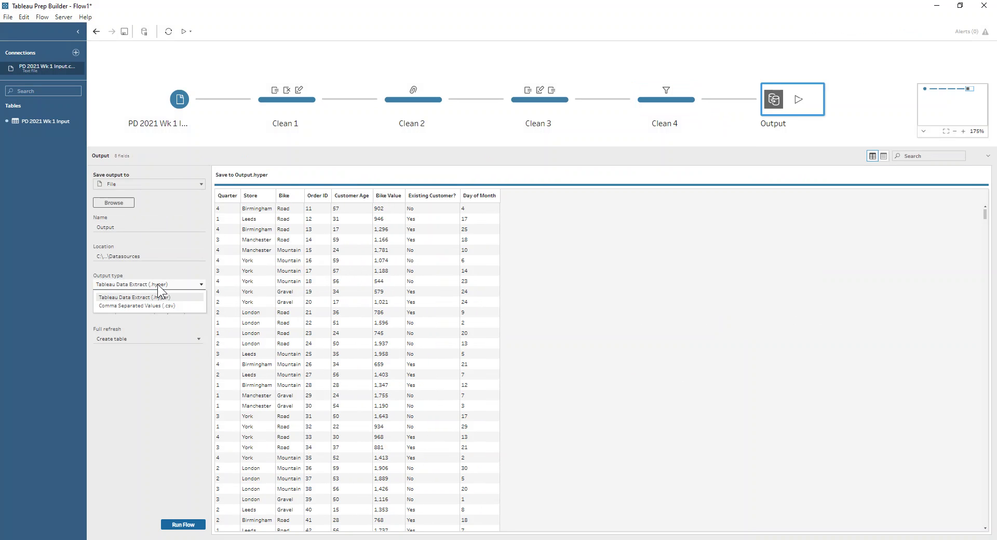
click(157, 303)
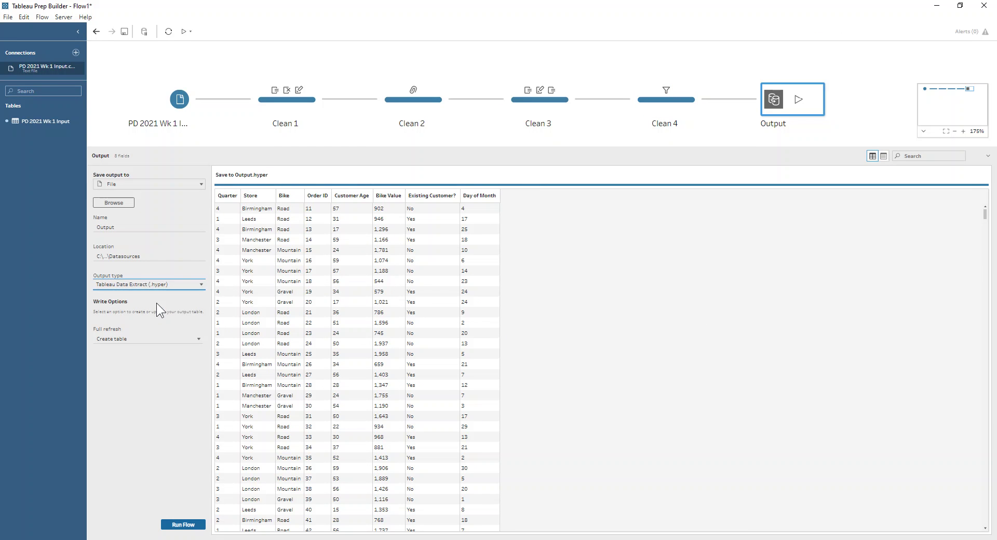
Set Output.csv to save in the Downloads folder
click(113, 203)
scroll(125, 167, up, 3)
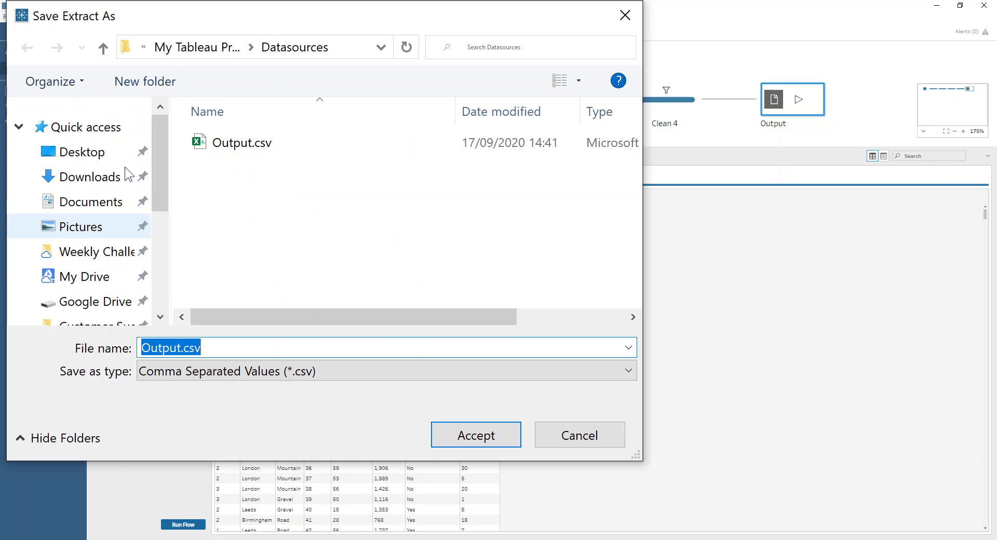
click(107, 177)
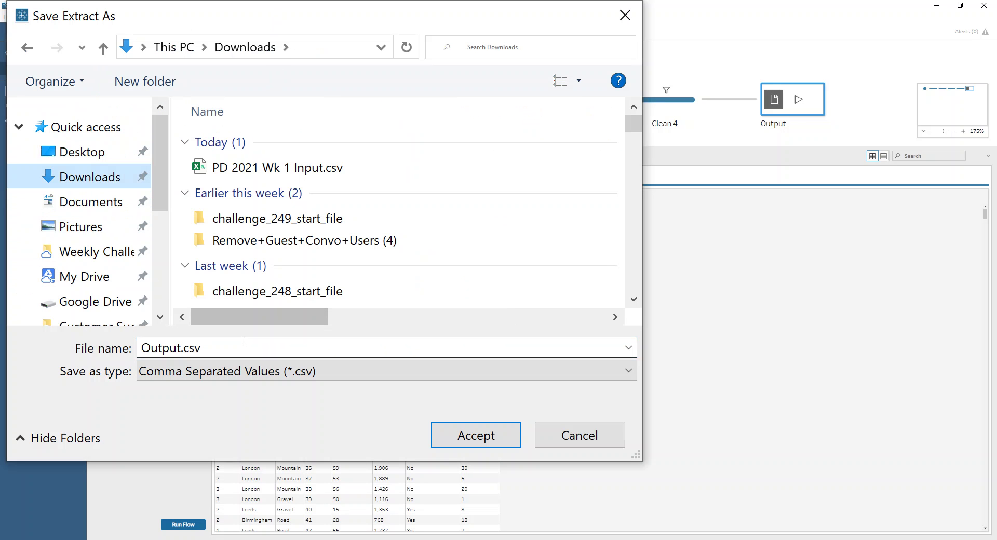
click(243, 341)
click(487, 435)
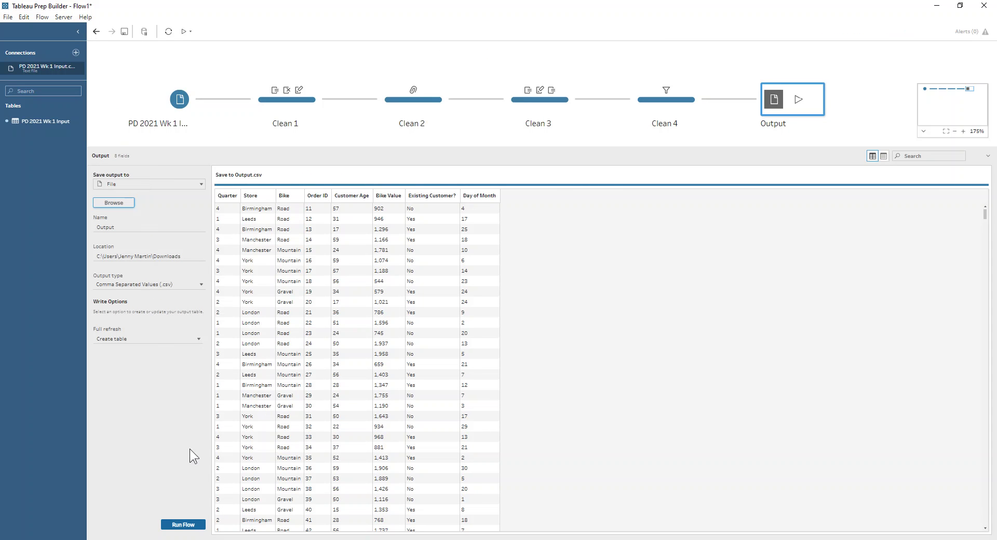
Run the flow, verify Output.csv appears in Downloads in File Explorer, then click Done
click(183, 526)
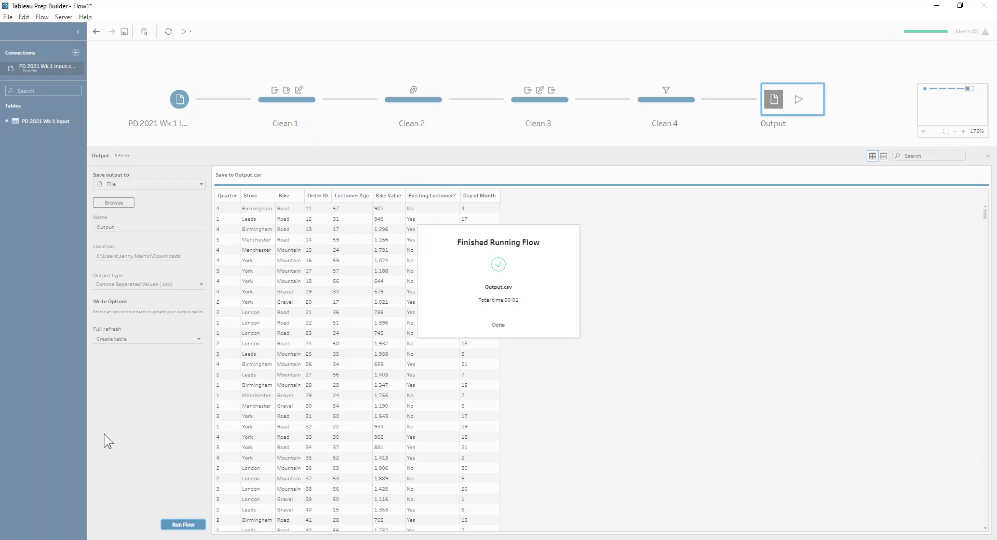
key(alt+Tab)
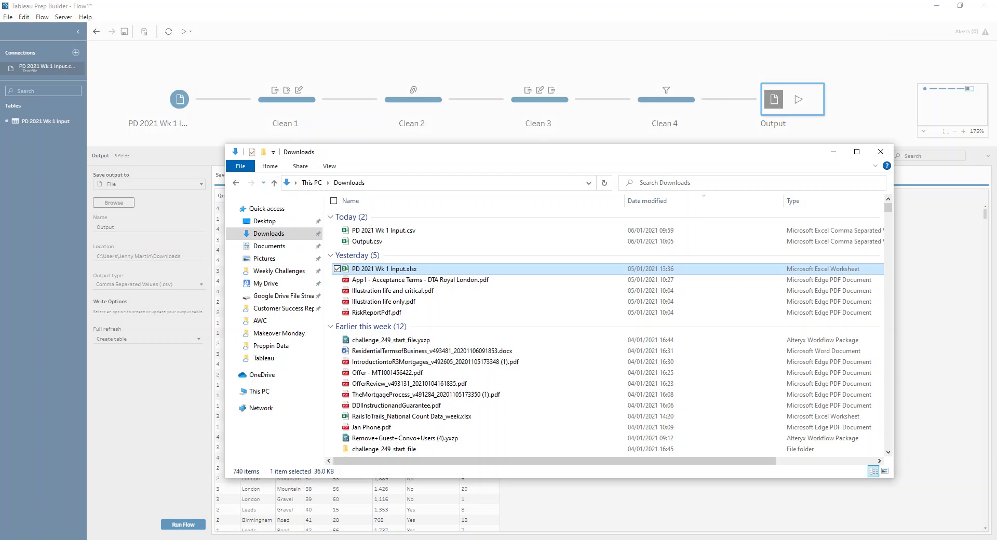
click(388, 242)
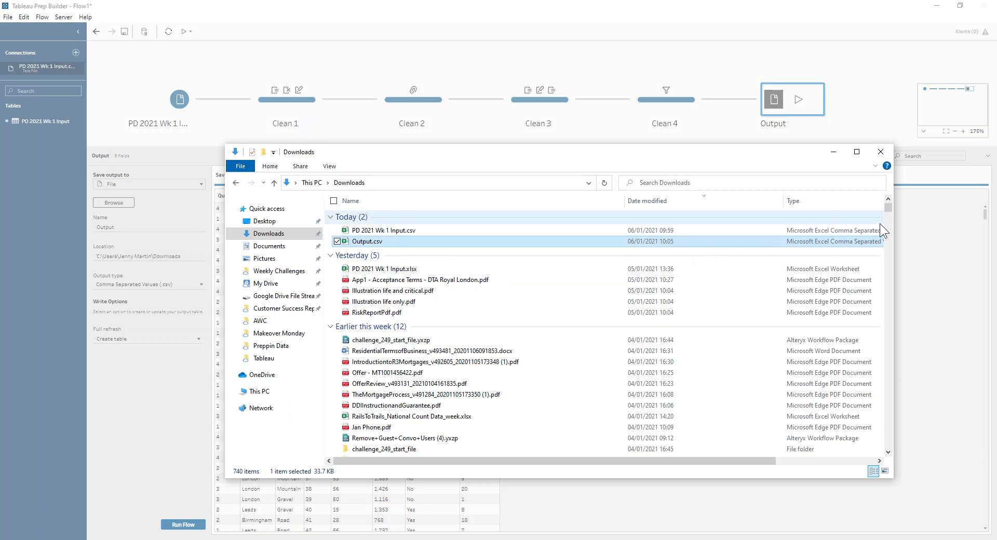
click(833, 153)
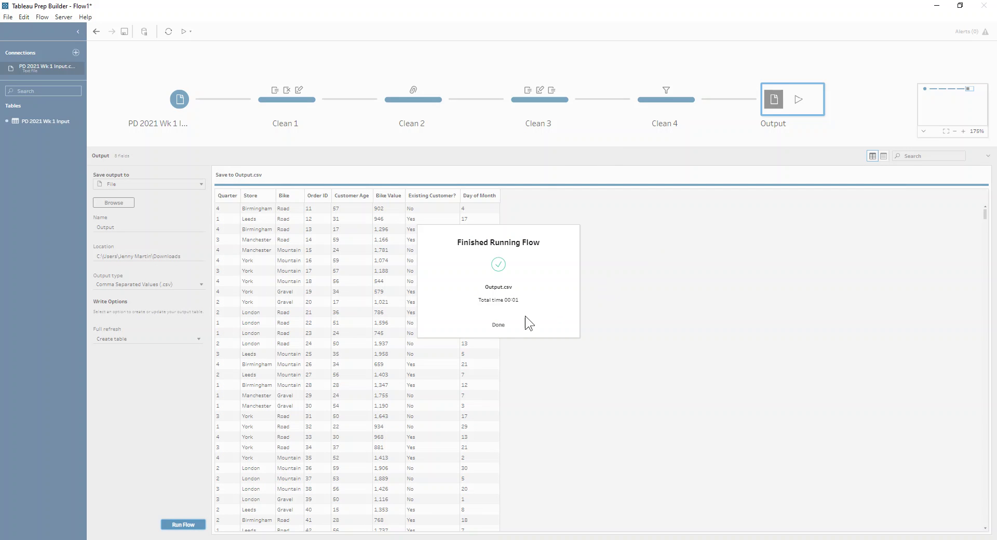
click(492, 325)
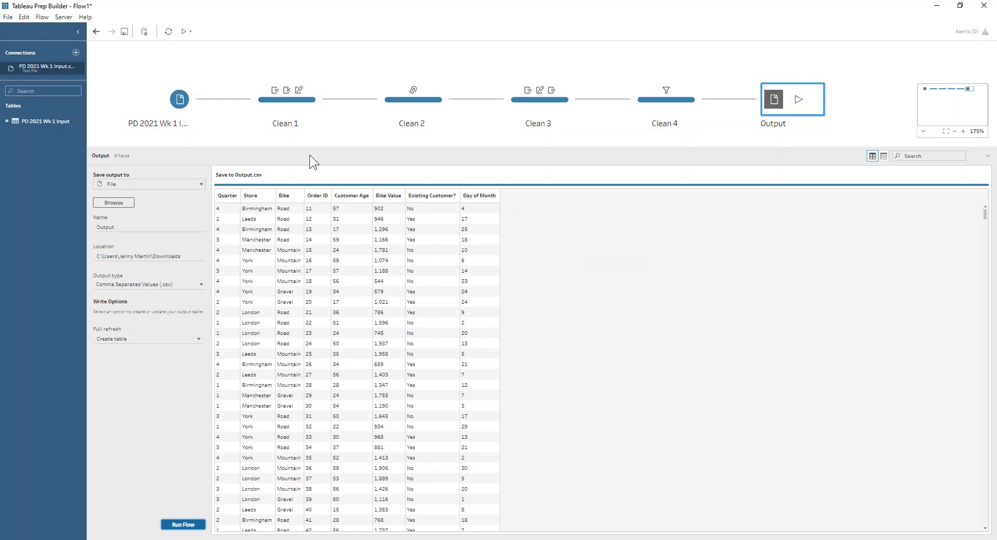